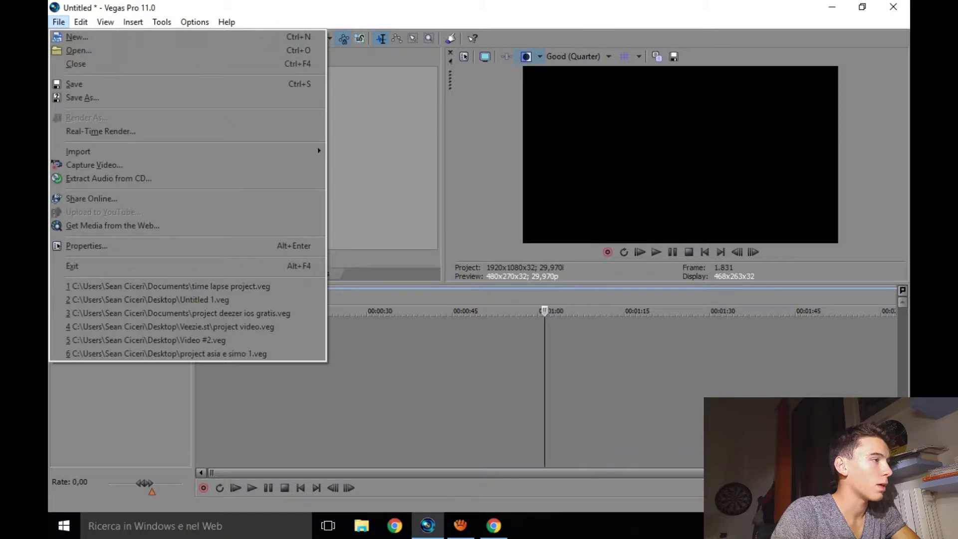
- Import the Final Four Trick Shots Dude Perfect video from the Download folder and place it at the start of the timeline
mouse_move(79, 152)
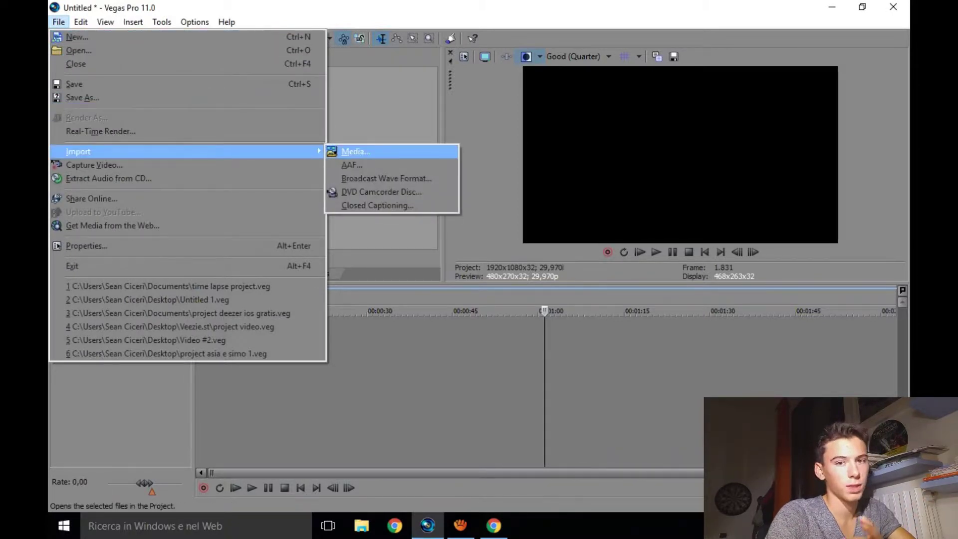
key("Return")
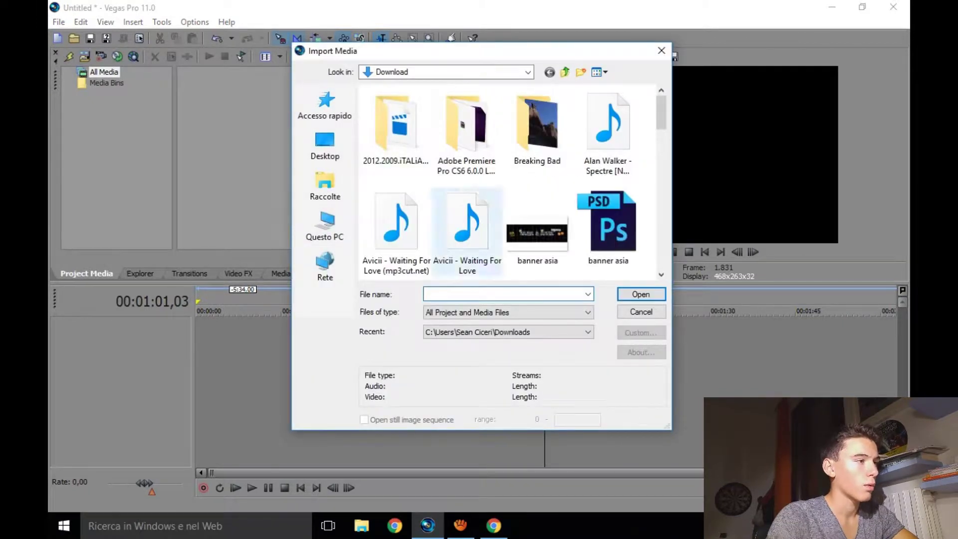
scroll(537, 219, "down", 3)
scroll(537, 150, "up", 2)
scroll(537, 150, "down", 2)
scroll(509, 182, "down", 3)
scroll(509, 182, "down", 3)
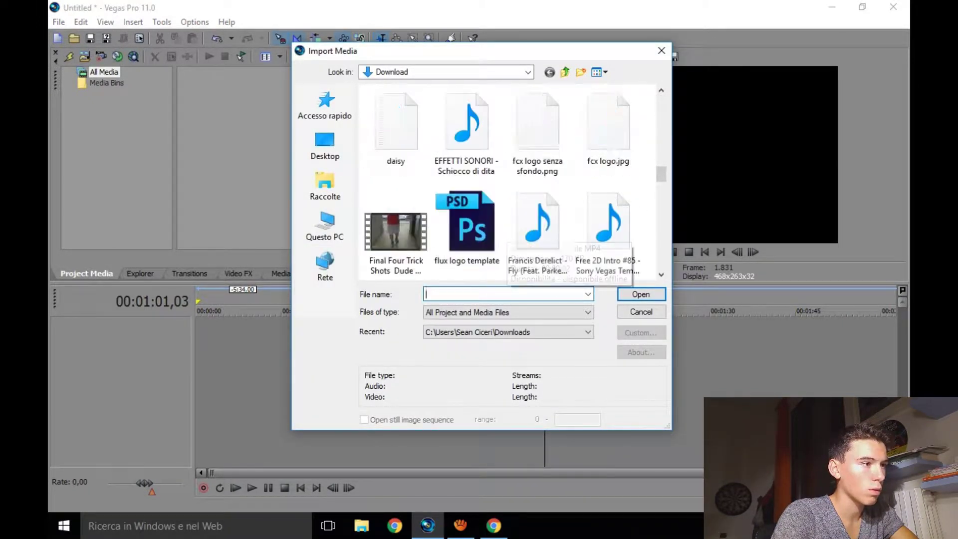
scroll(505, 238, "down", 1)
scroll(474, 240, "up", 1)
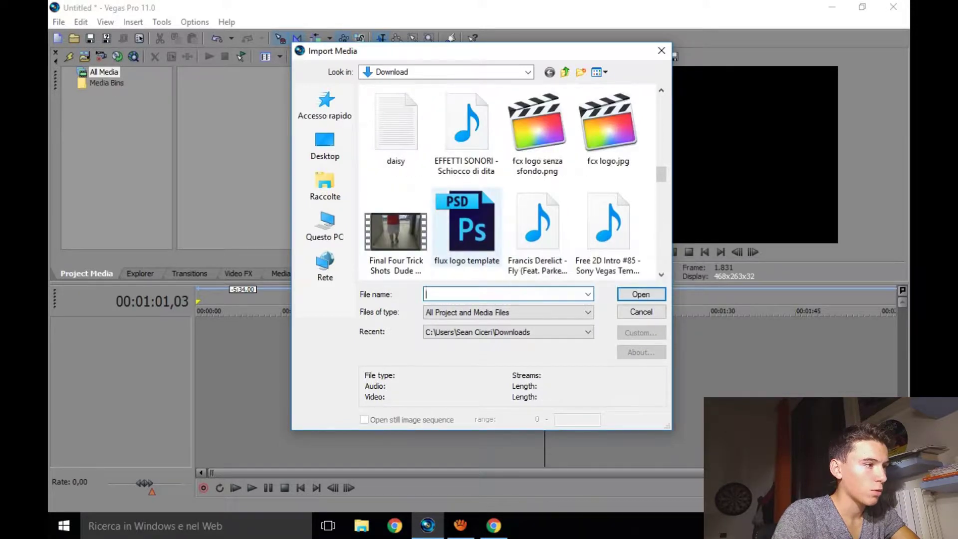
left_click(396, 232)
double_click(395, 232)
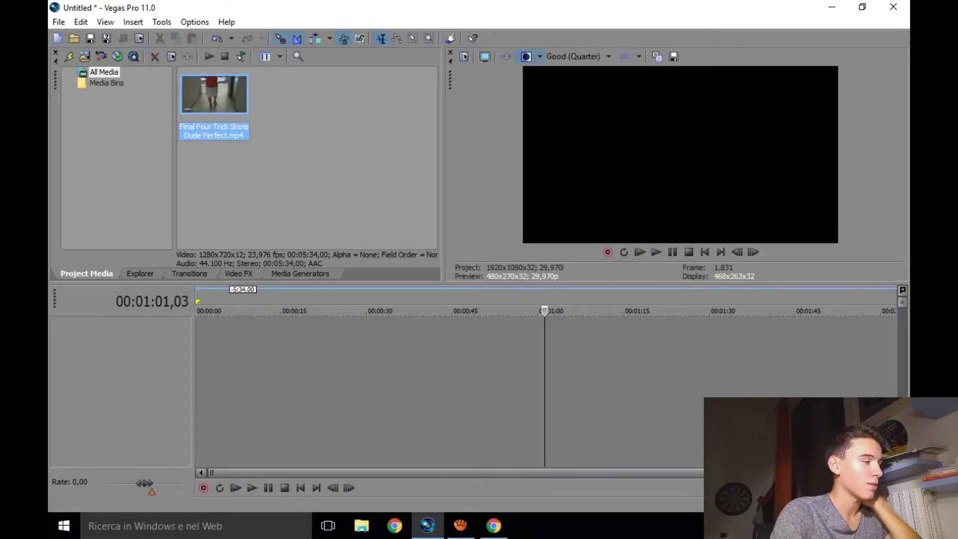
left_click_drag(214, 94, 198, 339)
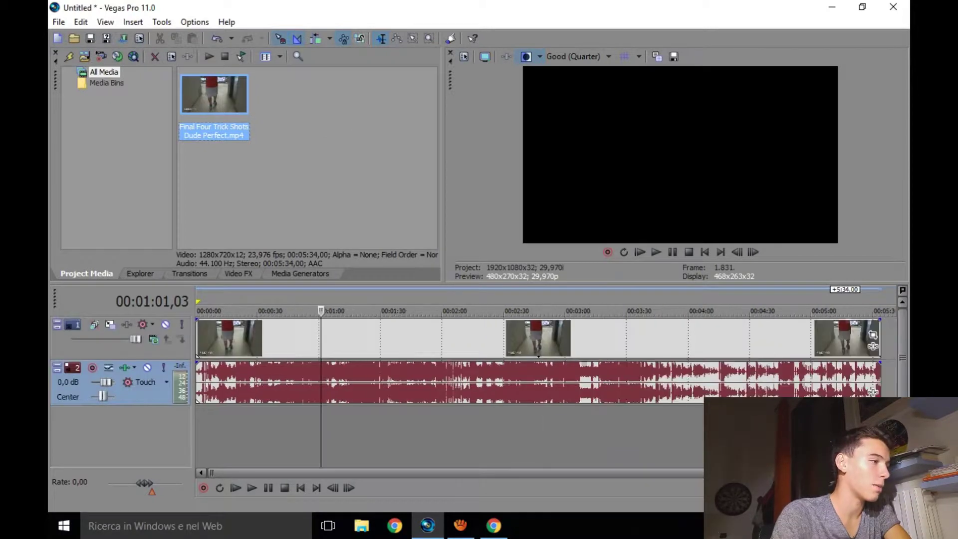
- Split the video and its audio at 00:01:54,08, delete the part after the split and return to the start
left_click(198, 348)
left_click(430, 339)
key("s")
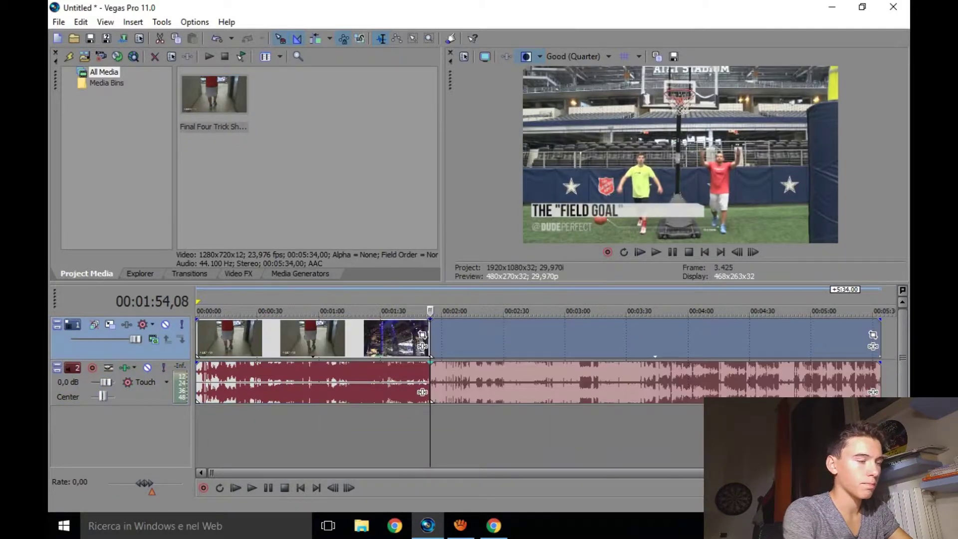
key("Delete")
left_click_drag(430, 310, 197, 310)
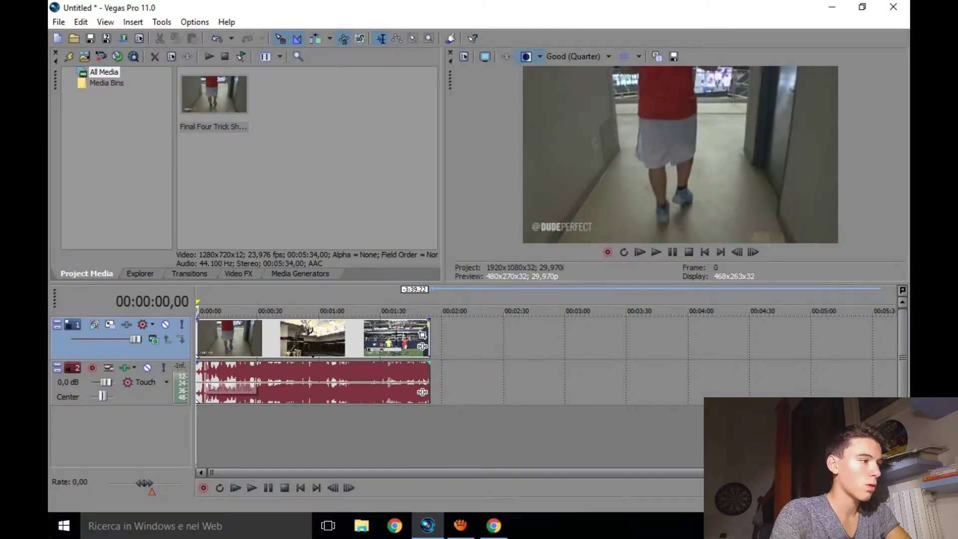
- Disable resampling for the trimmed video event on the timeline
right_click(250, 340)
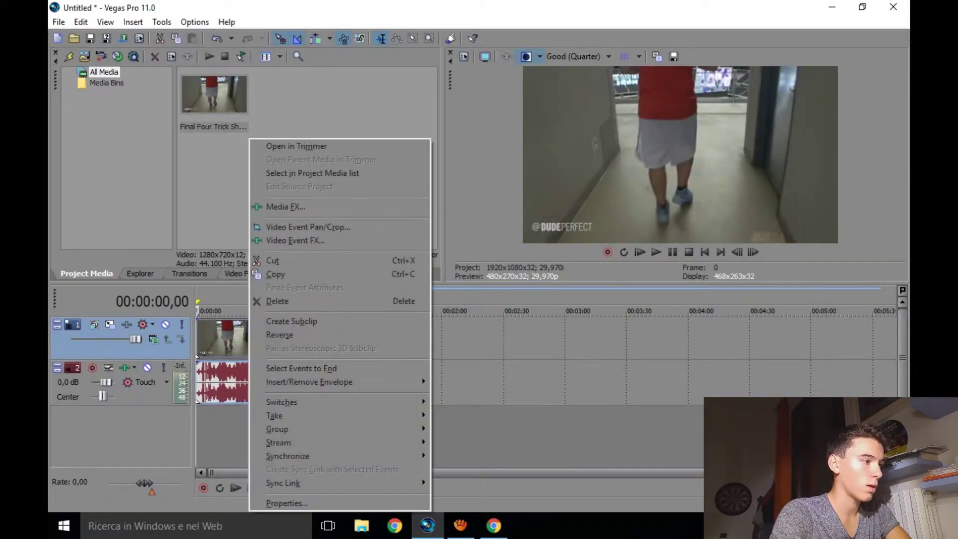
mouse_move(281, 402)
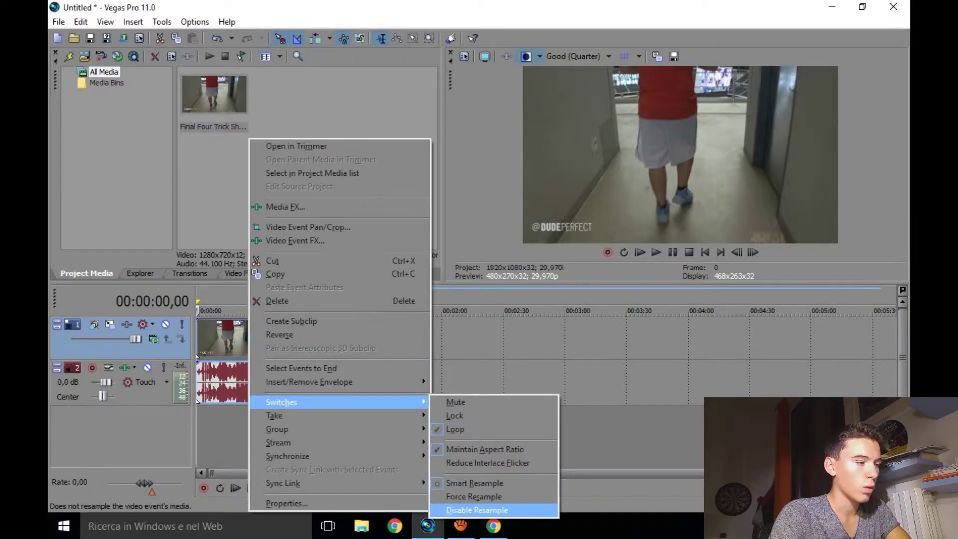
left_click(477, 510)
right_click(314, 345)
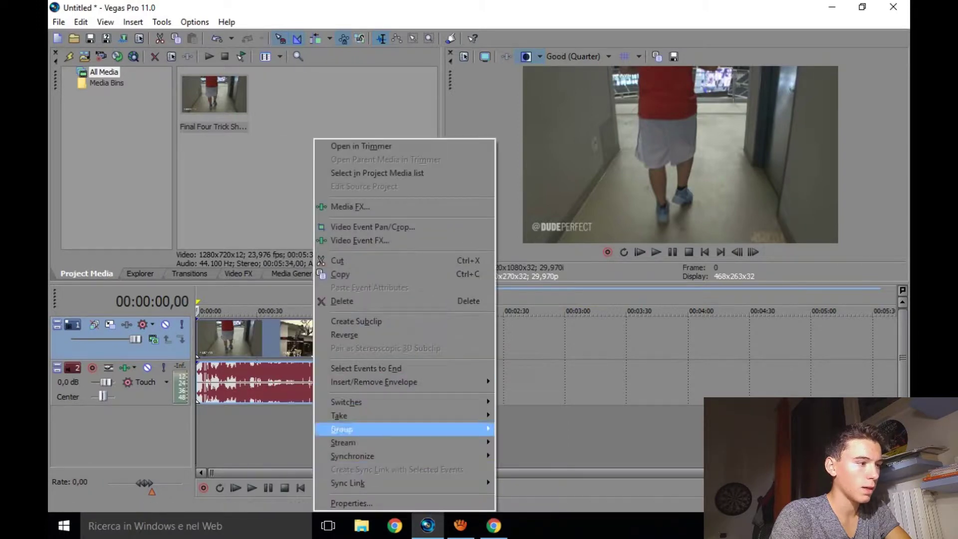
mouse_move(349, 402)
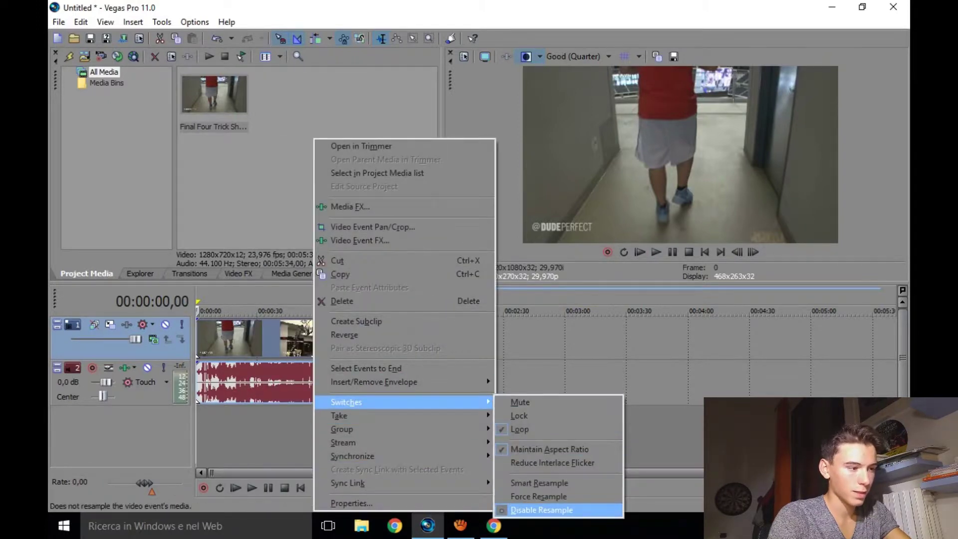
left_click(541, 509)
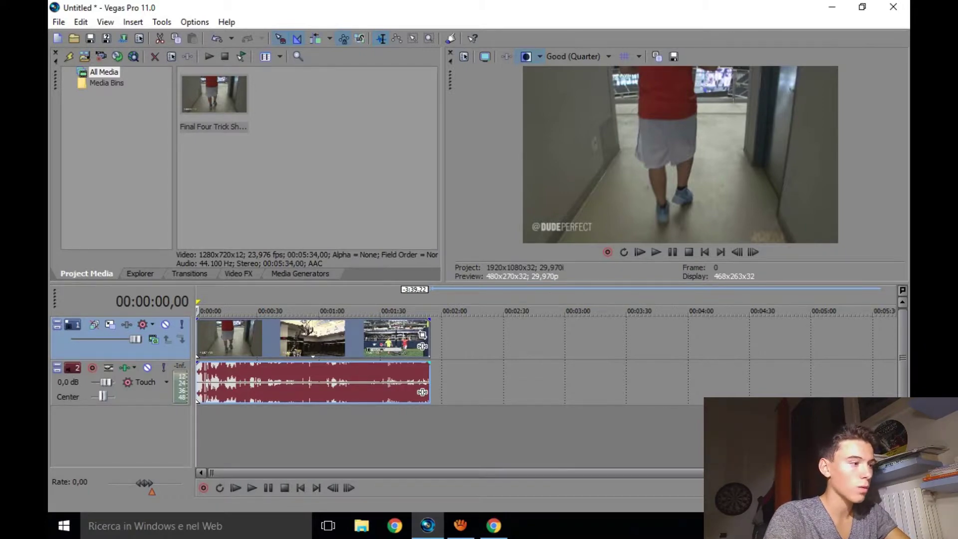
- Insert a new video track above the clip and place a white Solid Color event at its start
right_click(352, 433)
left_click(399, 467)
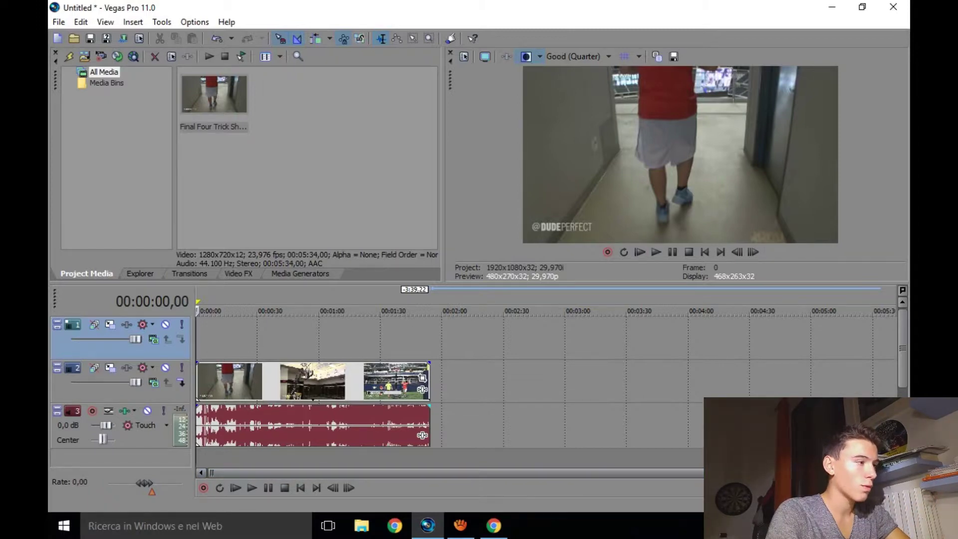
left_click(299, 273)
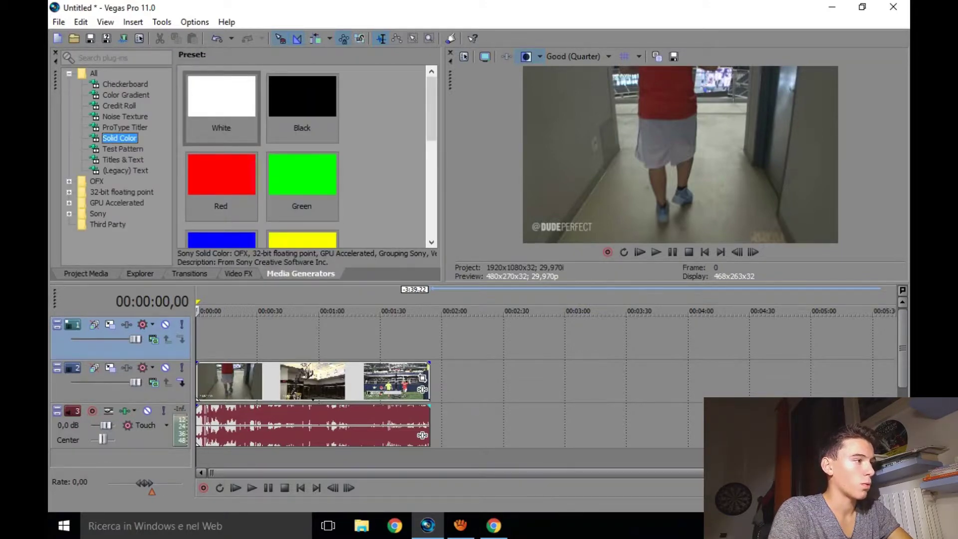
scroll(304, 156, "down", 3)
scroll(305, 157, "up", 3)
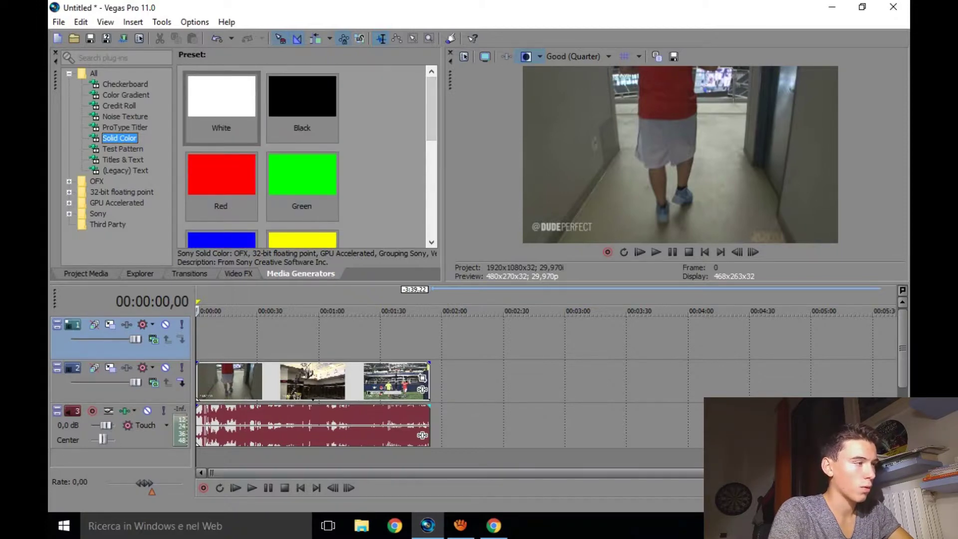
left_click(221, 107)
left_click_drag(248, 320, 206, 336)
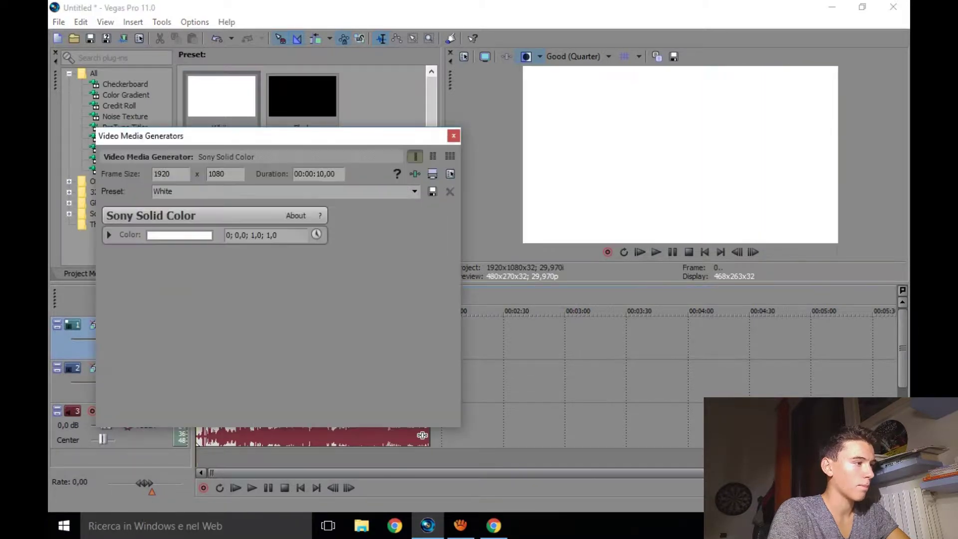
left_click(454, 136)
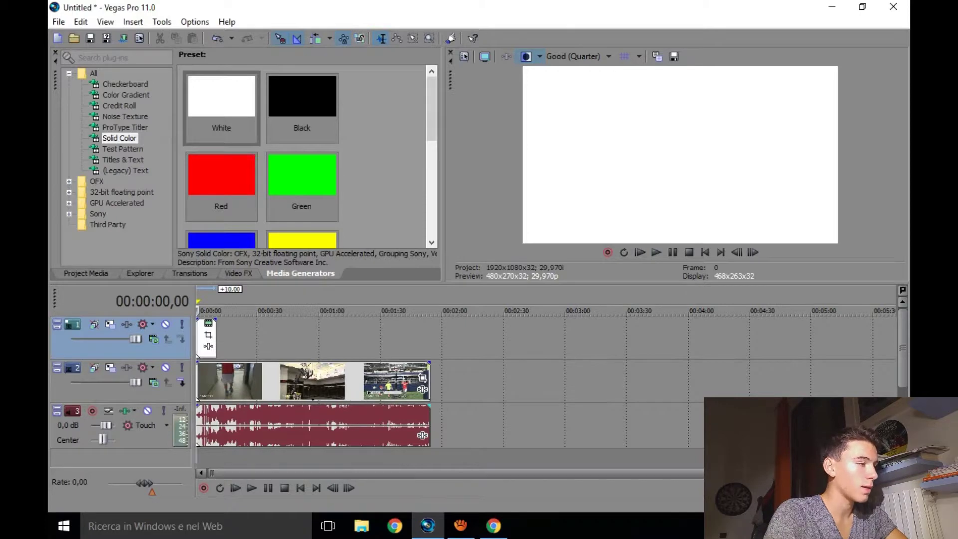
- Extend the white solid color to the end of the video clip and set its track's compositing mode to Multiply (Mask)
left_click_drag(216, 339, 429, 339)
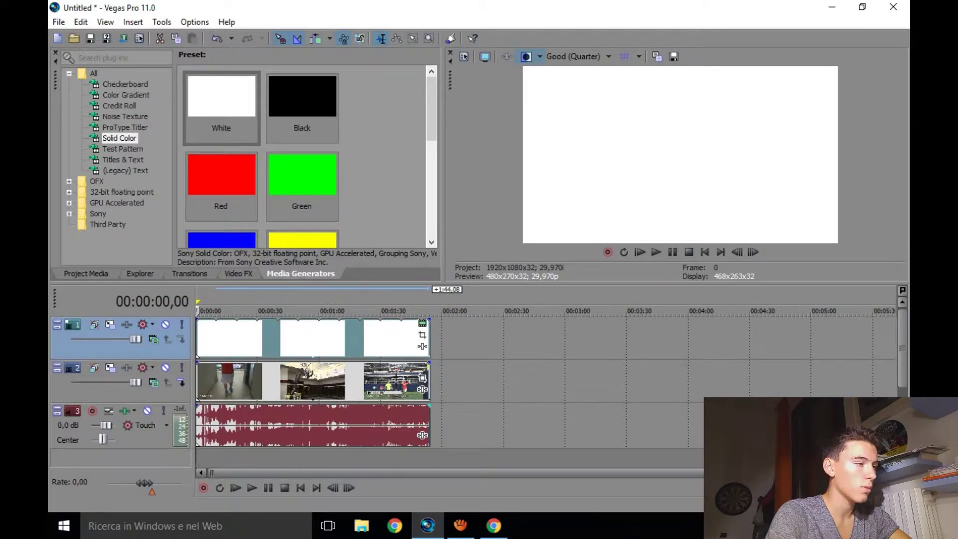
right_click(423, 349)
key("Escape")
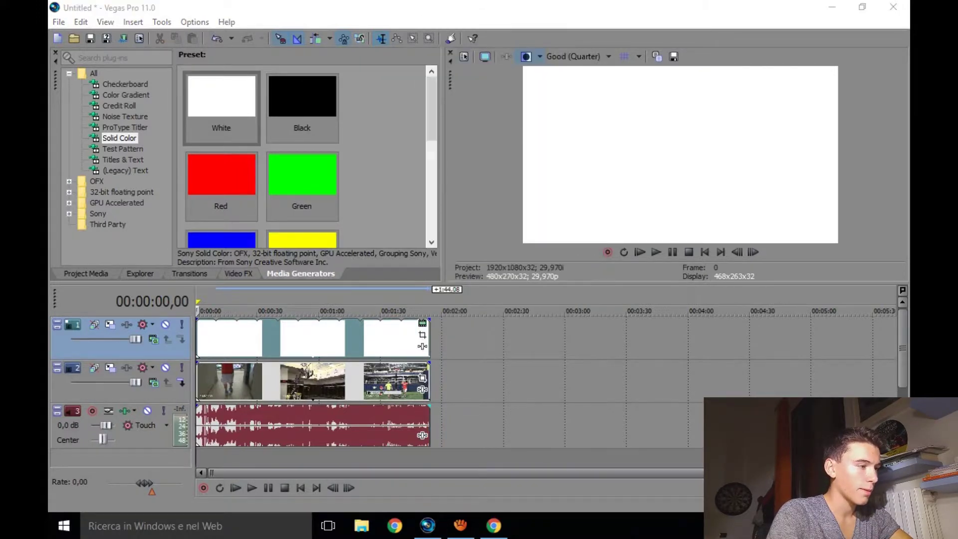
mouse_move(429, 339)
left_mouse_down()
mouse_move(391, 339)
mouse_move(429, 339)
left_mouse_up()
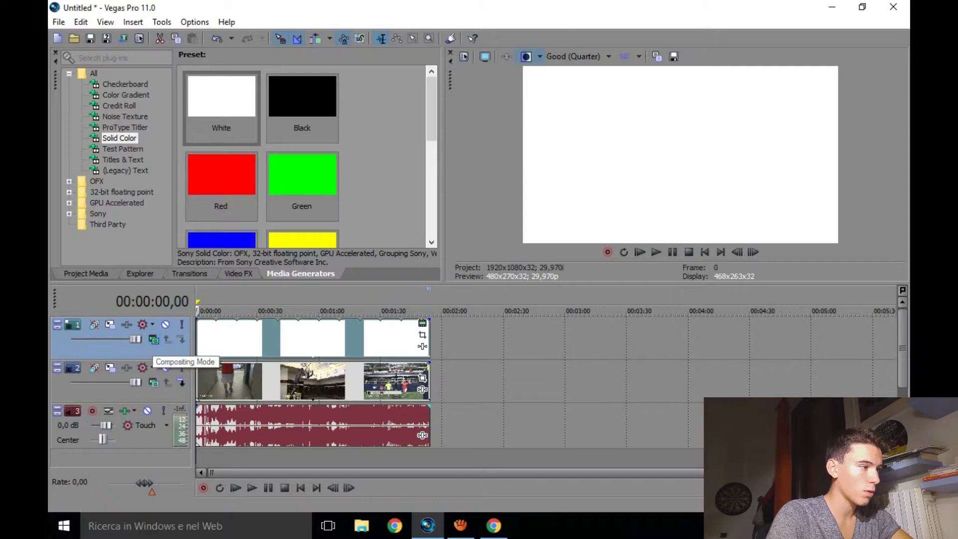
left_click(154, 340)
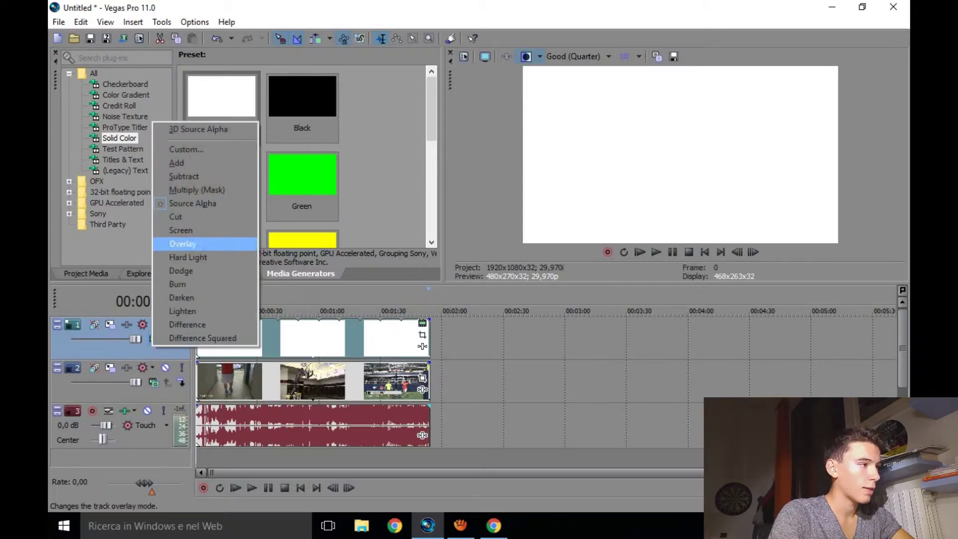
left_click(197, 190)
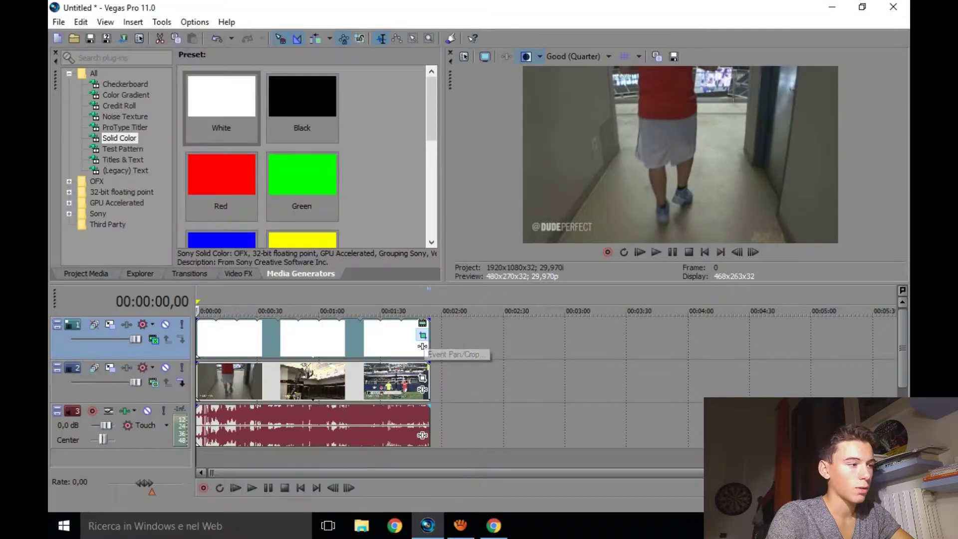
- Crop the white solid color vertically with Event Pan/Crop to a height of 810, keeping the width at 1,920
left_click(423, 335)
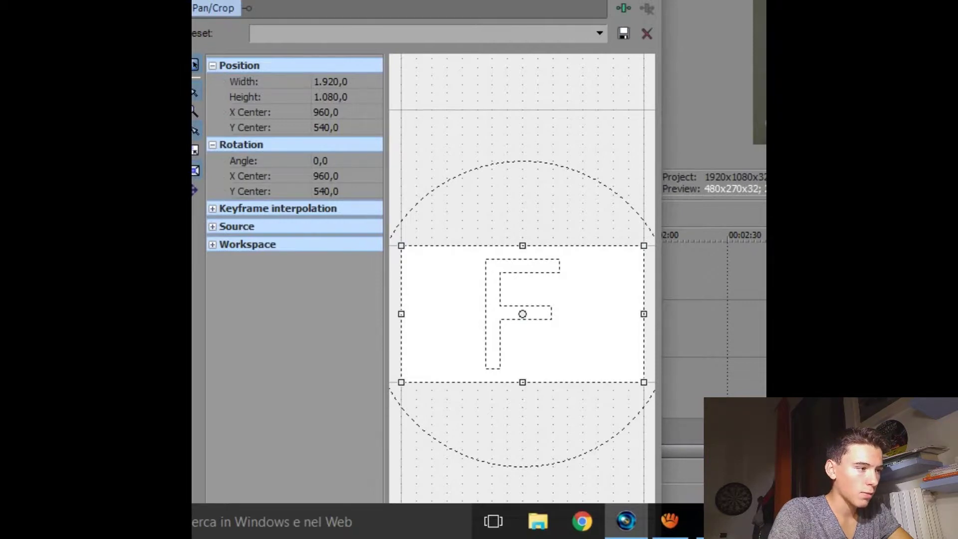
left_click_drag(522, 245, 523, 255)
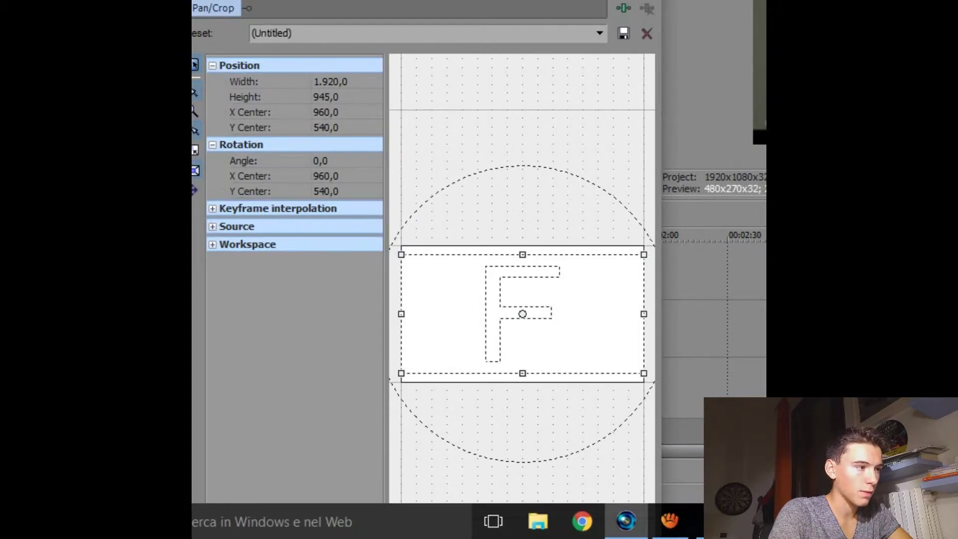
key("ctrl+z")
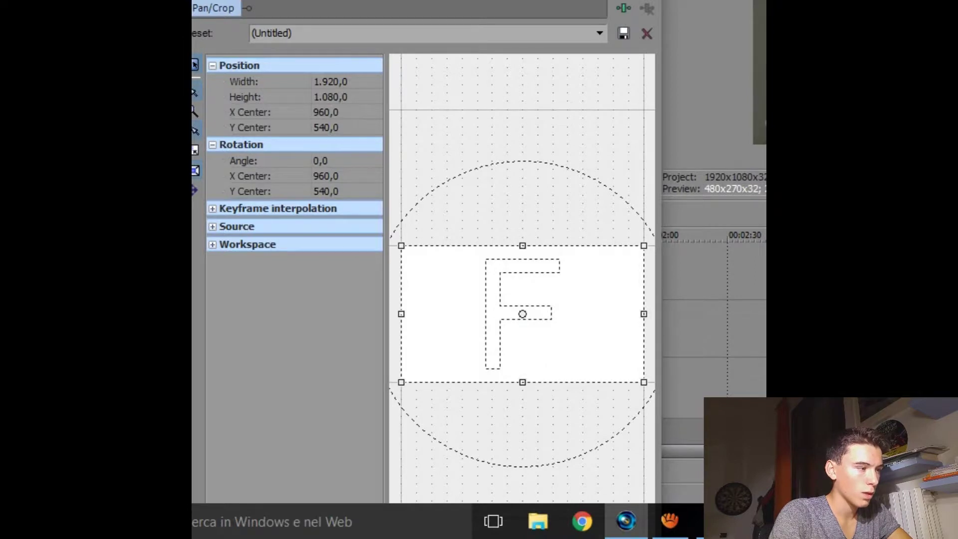
left_click_drag(522, 245, 517, 271)
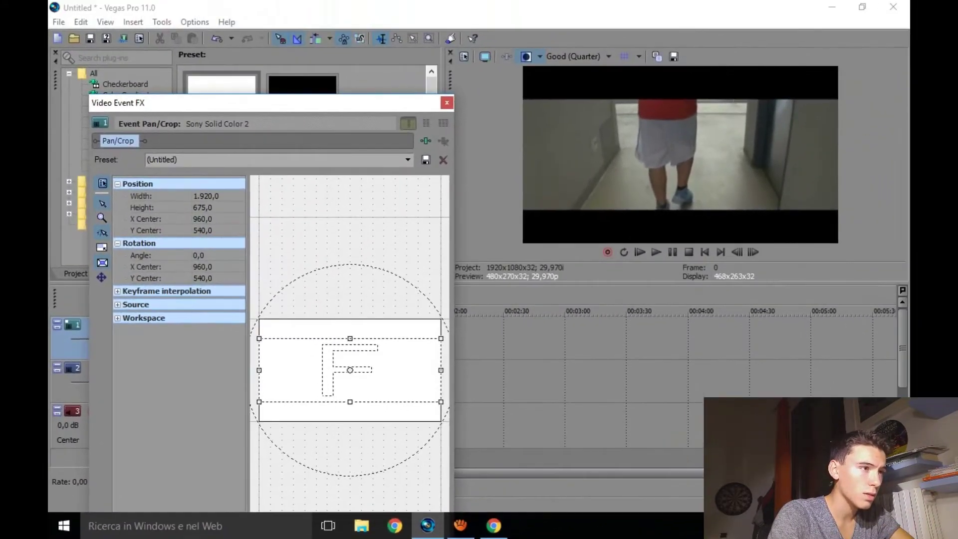
left_click_drag(349, 402, 350, 414)
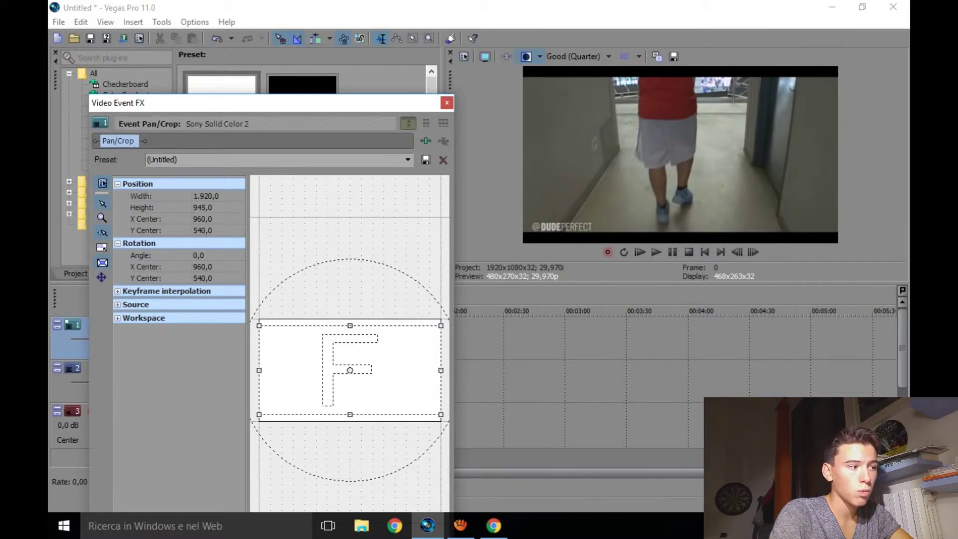
left_click_drag(350, 414, 349, 408)
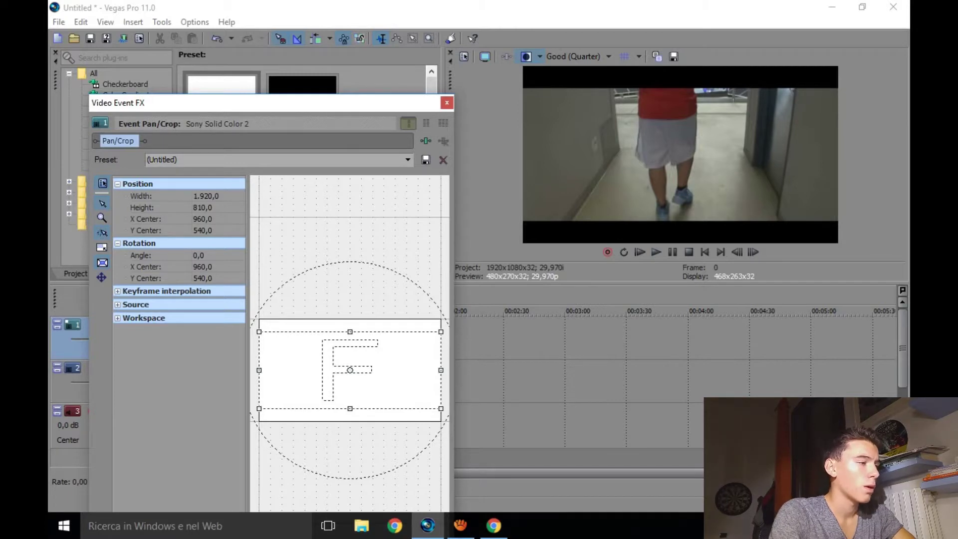
mouse_move(441, 370)
left_mouse_down()
mouse_move(429, 370)
mouse_move(441, 369)
left_mouse_up()
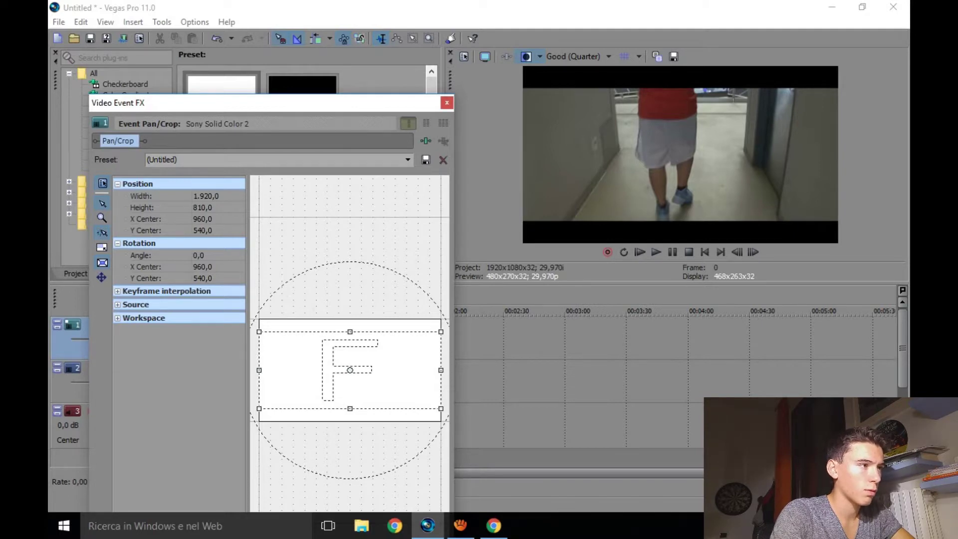
left_click(446, 103)
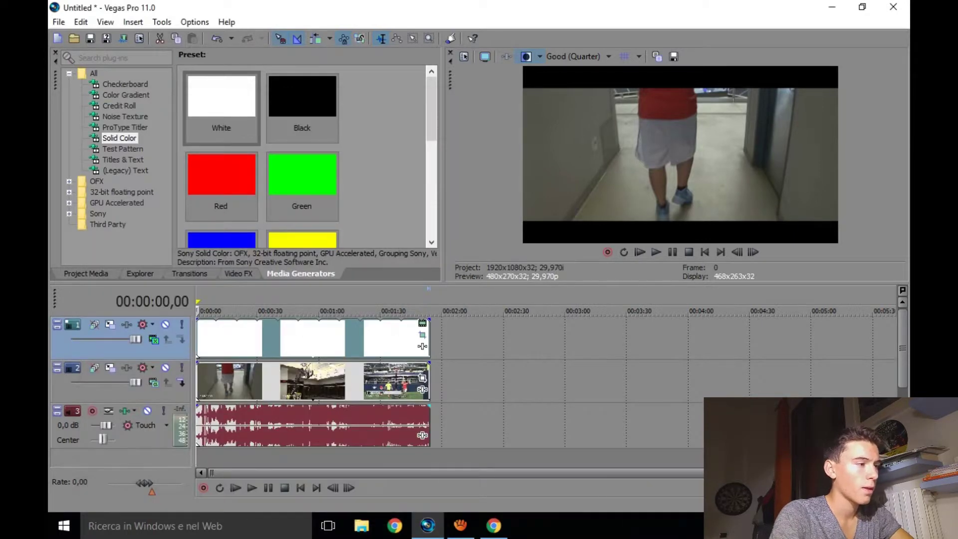
- Mute the audio track and play back part of the timeline to preview the cinematic bars
left_click(86, 273)
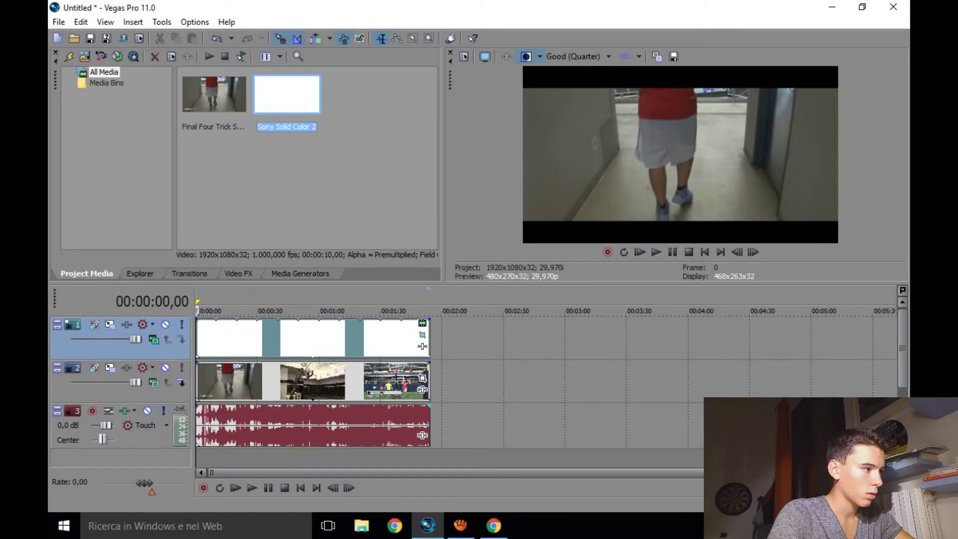
left_click(148, 411)
left_click(221, 380)
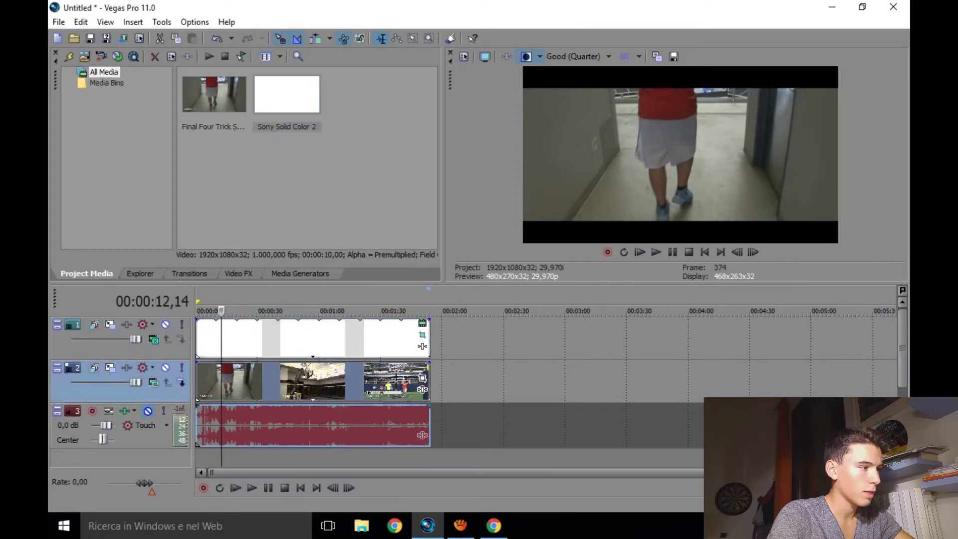
key("space")
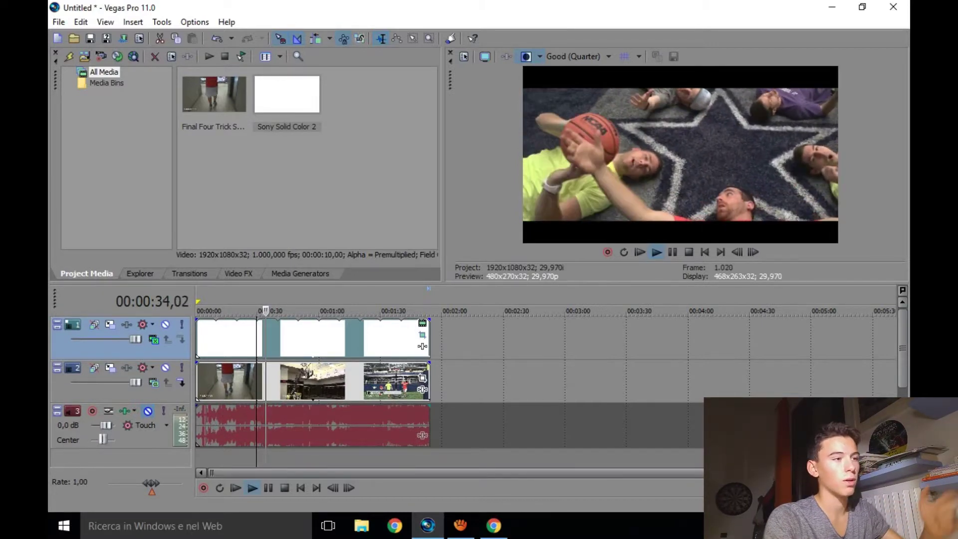
key("Return")
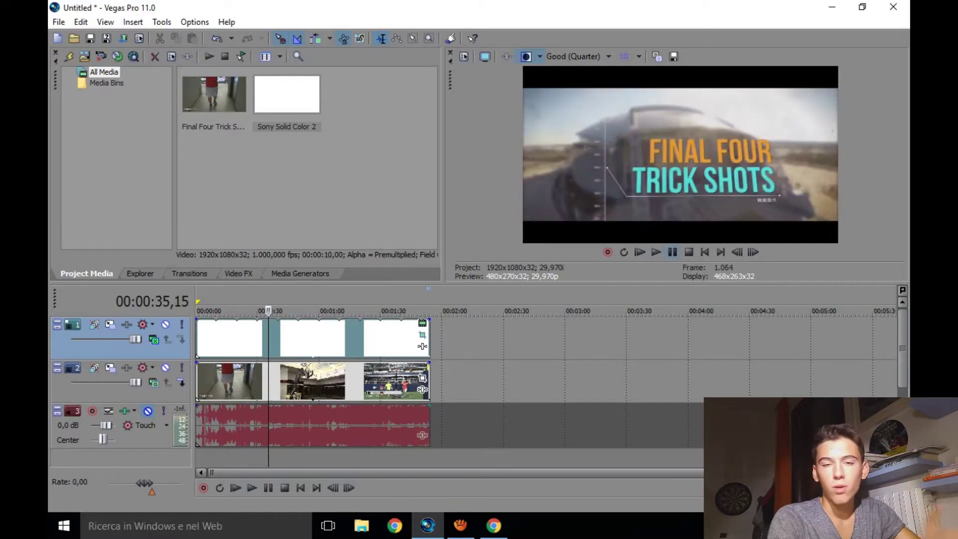